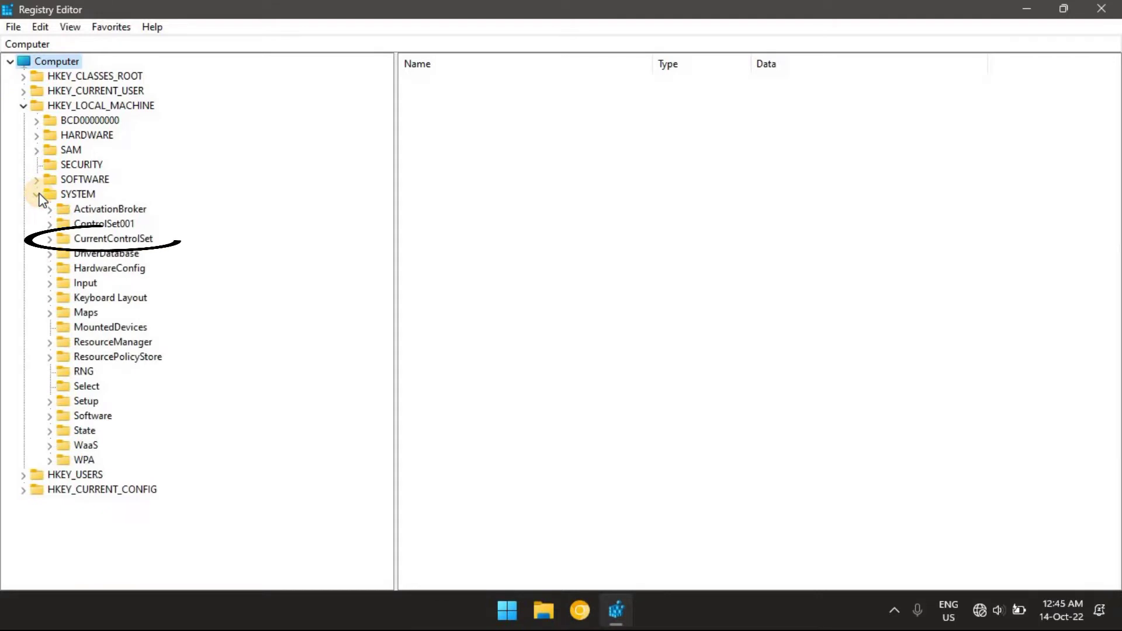
- In HKEY_LOCAL_MACHINE\SYSTEM\CurrentControlSet\Services\NlaSvc\Parameters\Internet, set the EnableActiveProbing value to 1
click(49, 239)
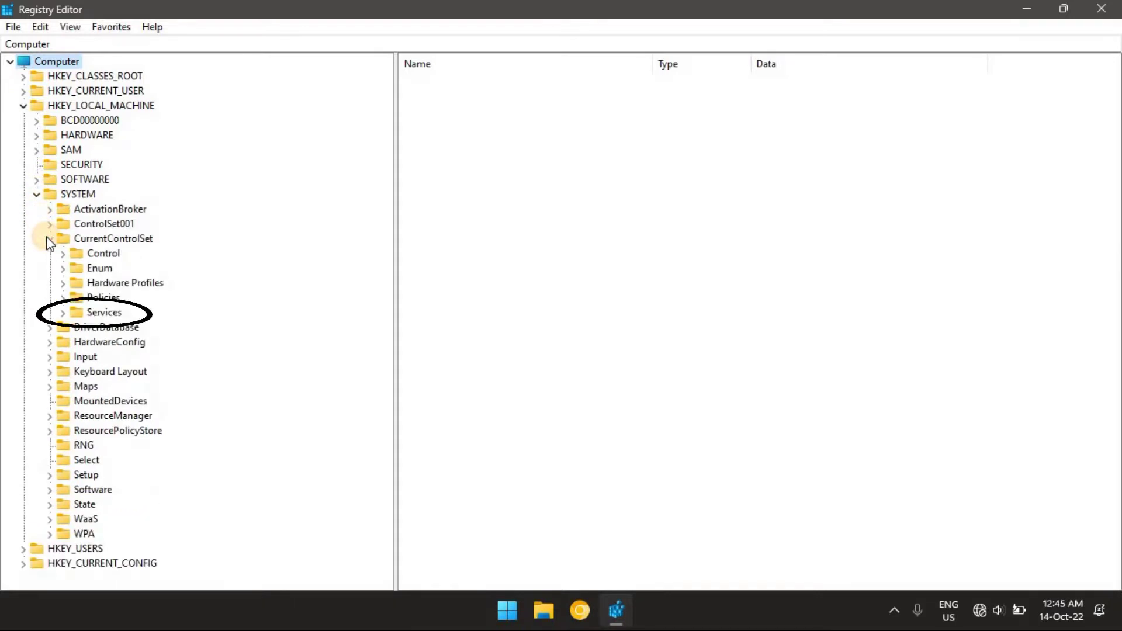
click(66, 314)
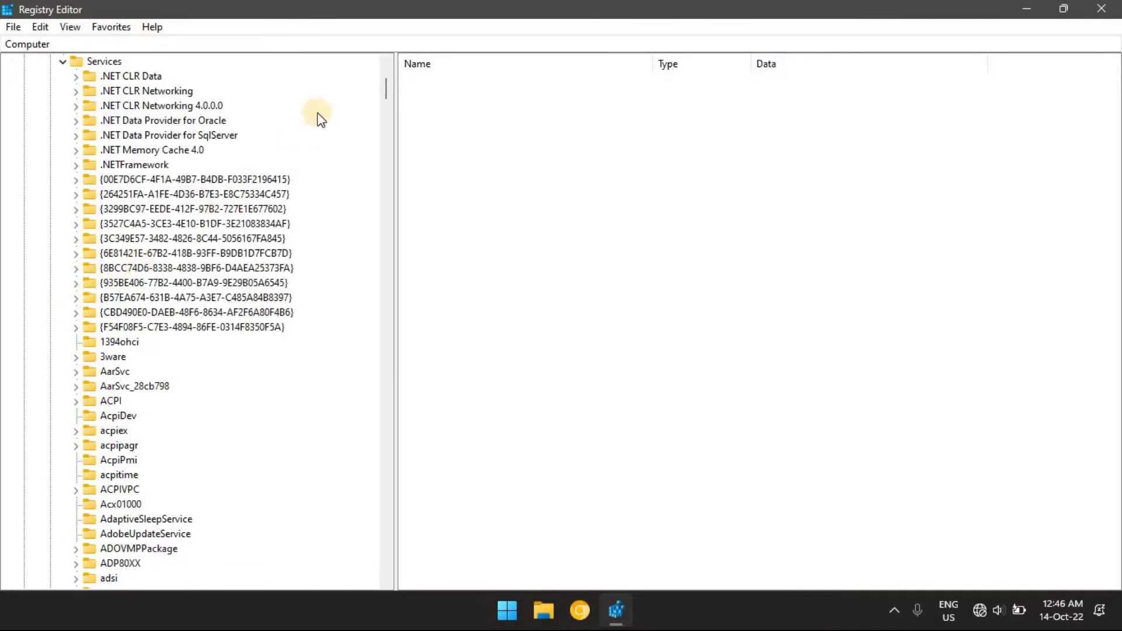
drag(384, 82, 384, 326)
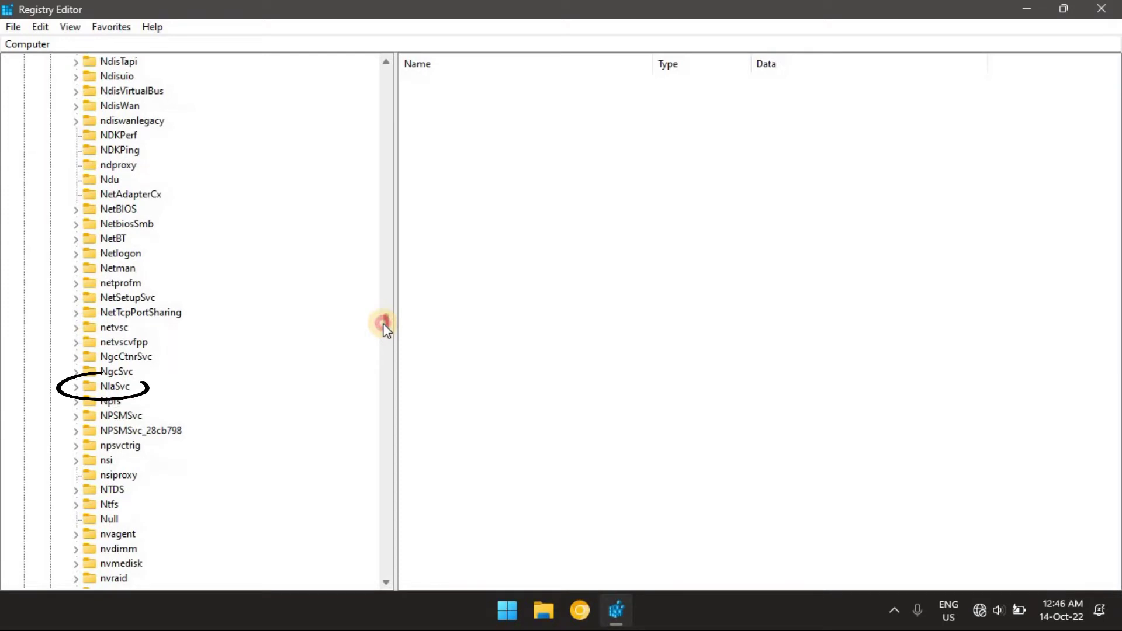
click(76, 389)
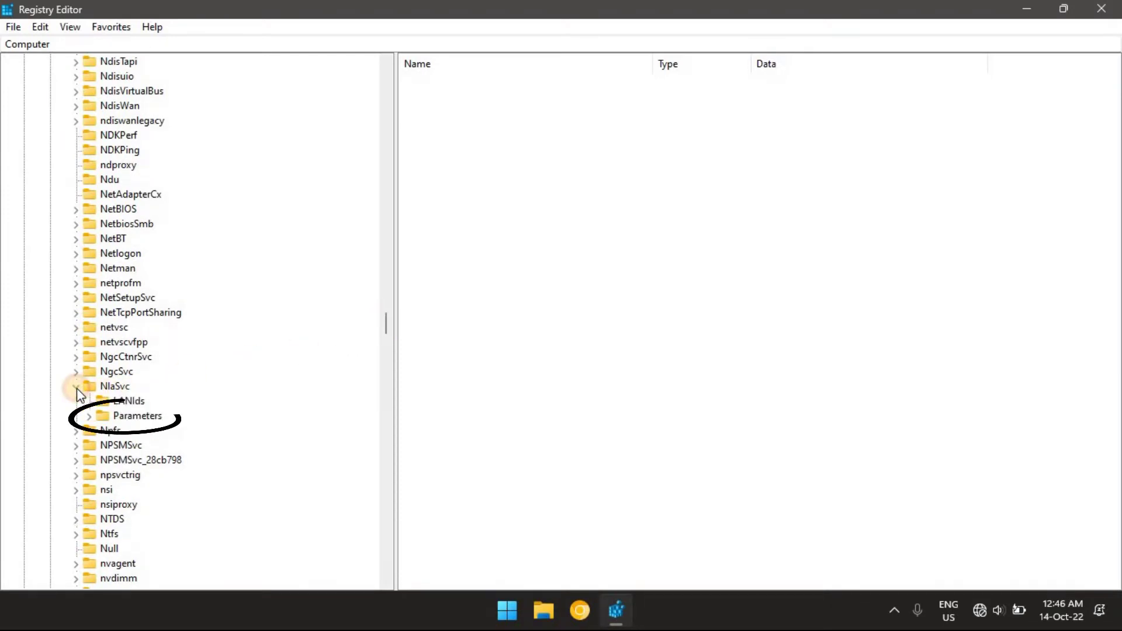
click(90, 417)
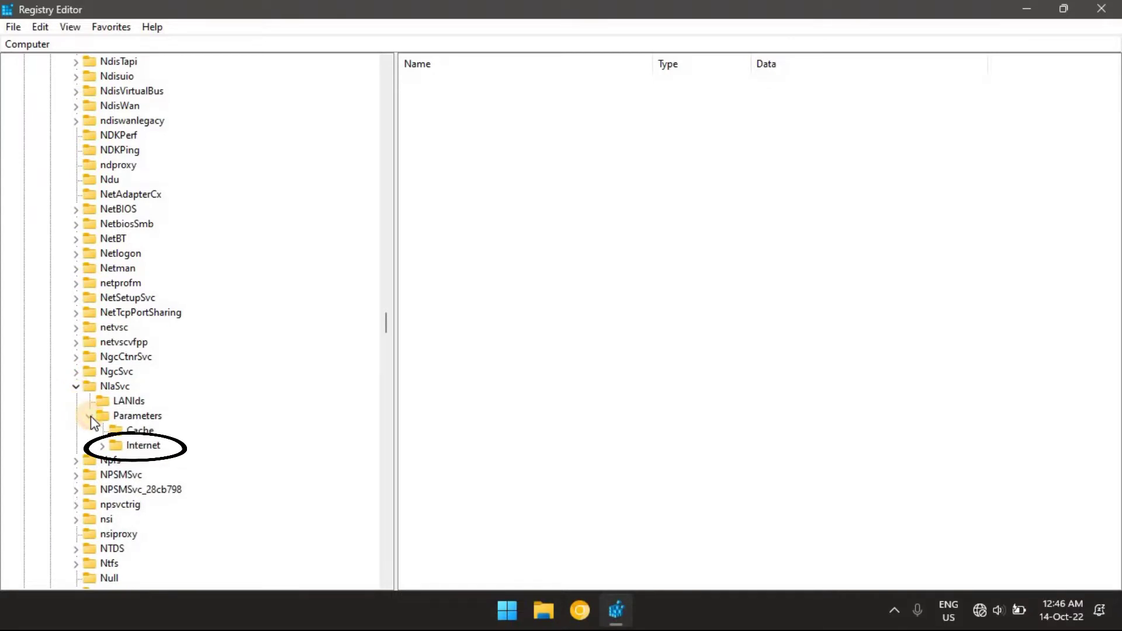
click(140, 446)
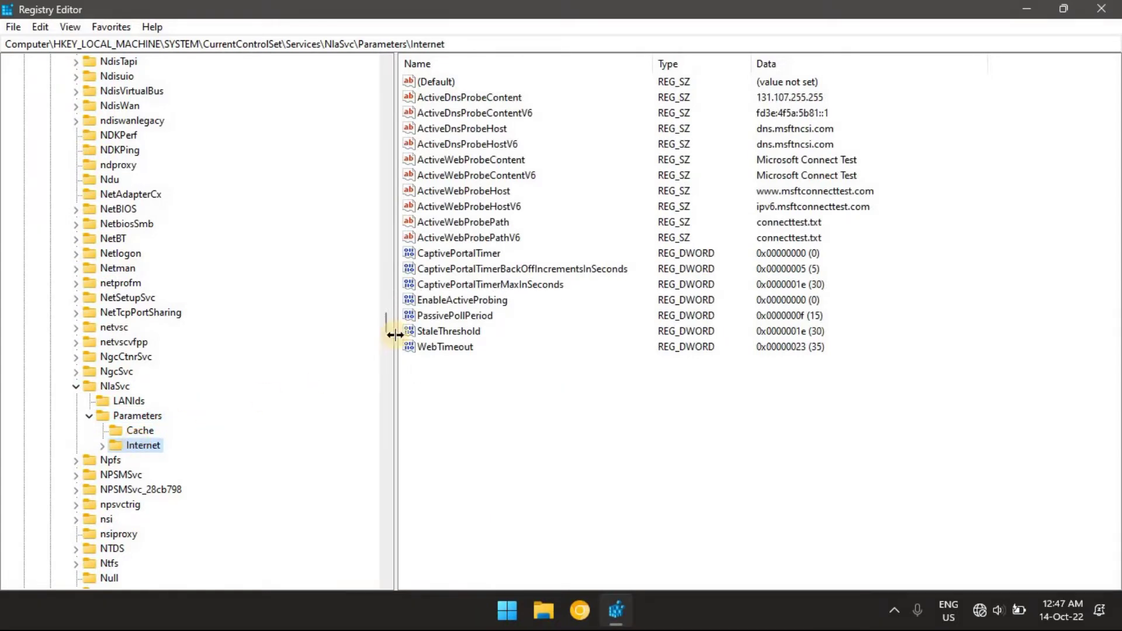
double_click(450, 303)
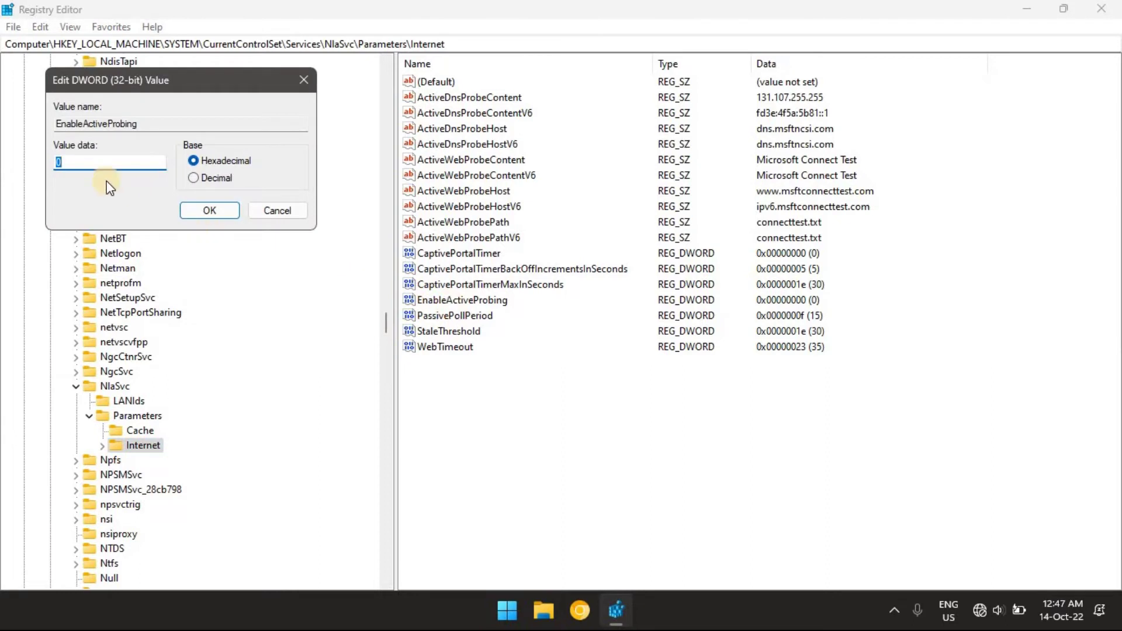
click(209, 212)
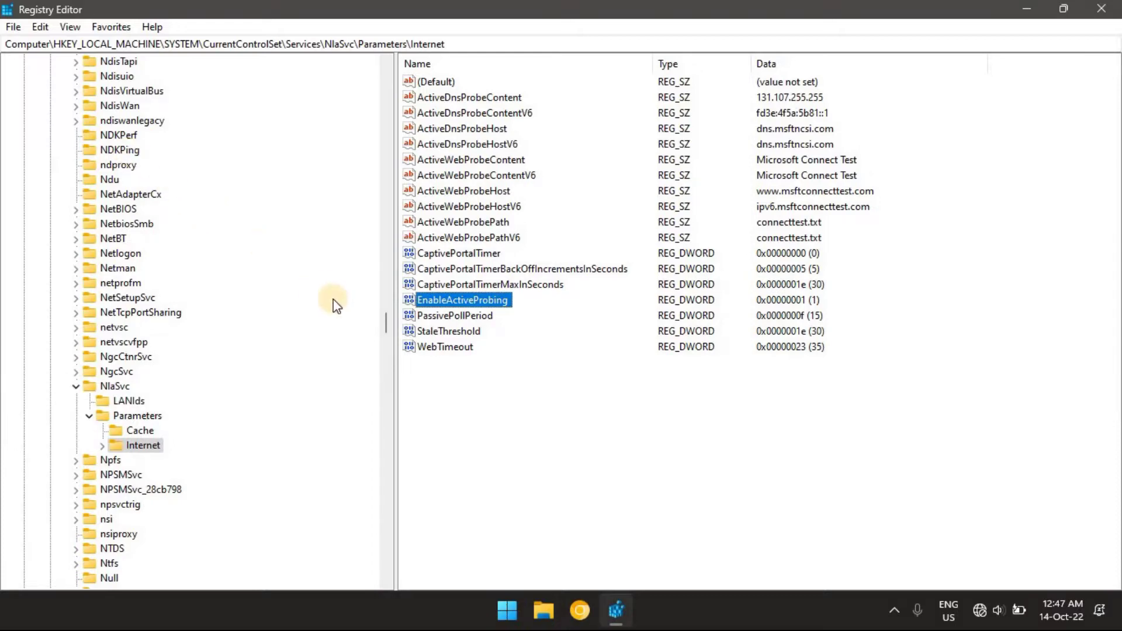
- In HKEY_LOCAL_MACHINE\SOFTWARE\Policies\Microsoft\Windows\NetworkConnectivityStatusIndicator, edit the data of the NoActiveProbe value and accept it
drag(385, 325, 389, 87)
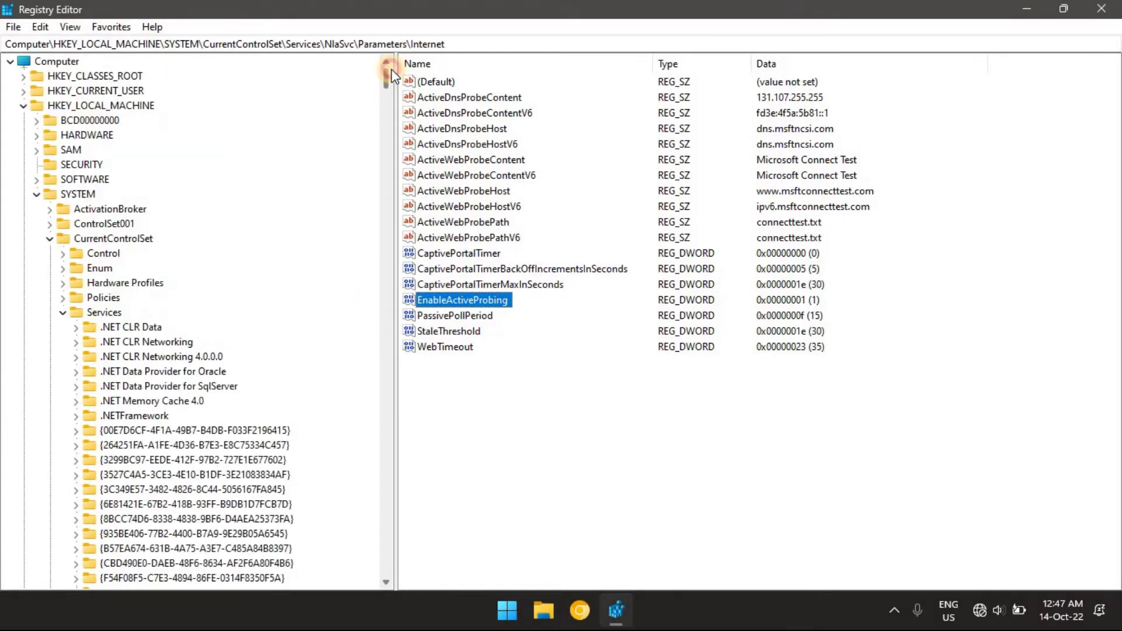
click(37, 196)
click(37, 179)
drag(383, 261, 382, 363)
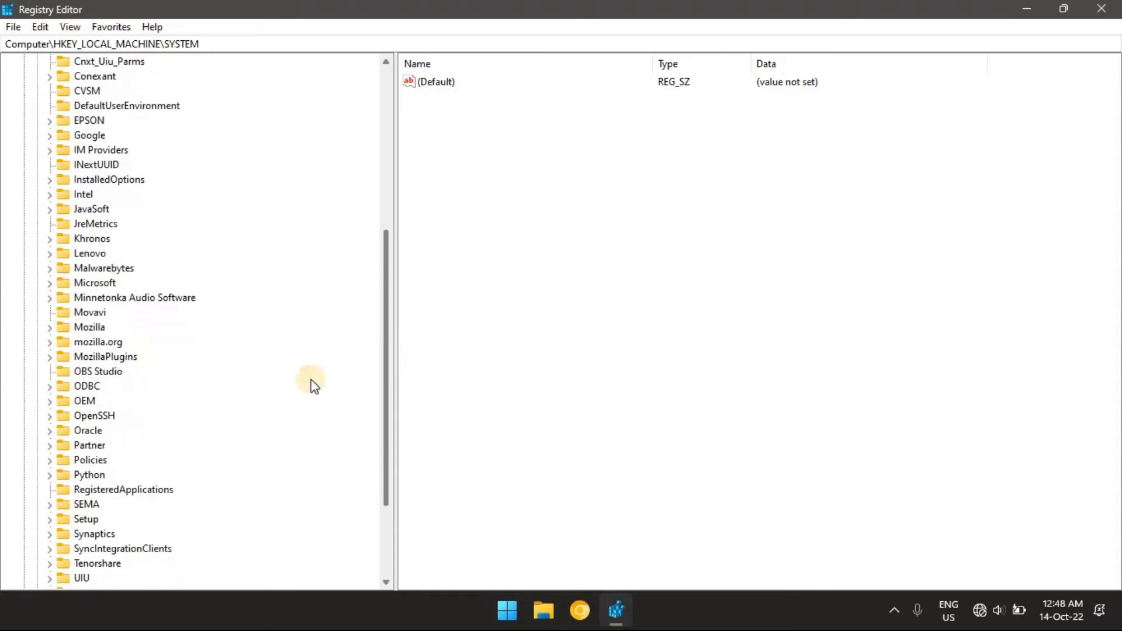
click(50, 461)
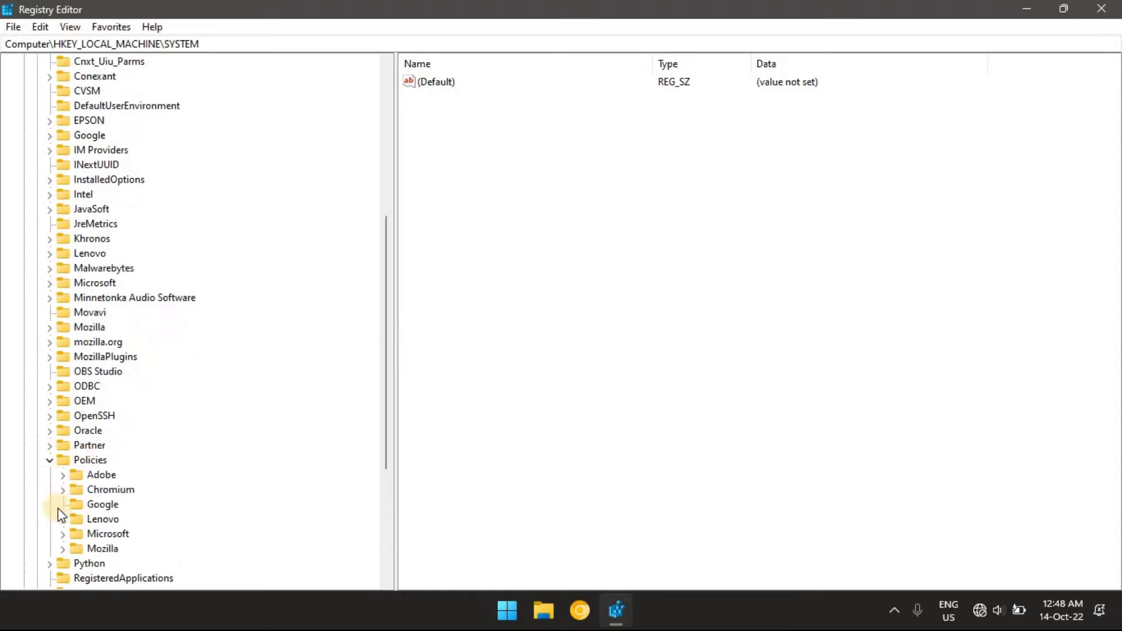
click(62, 533)
click(76, 534)
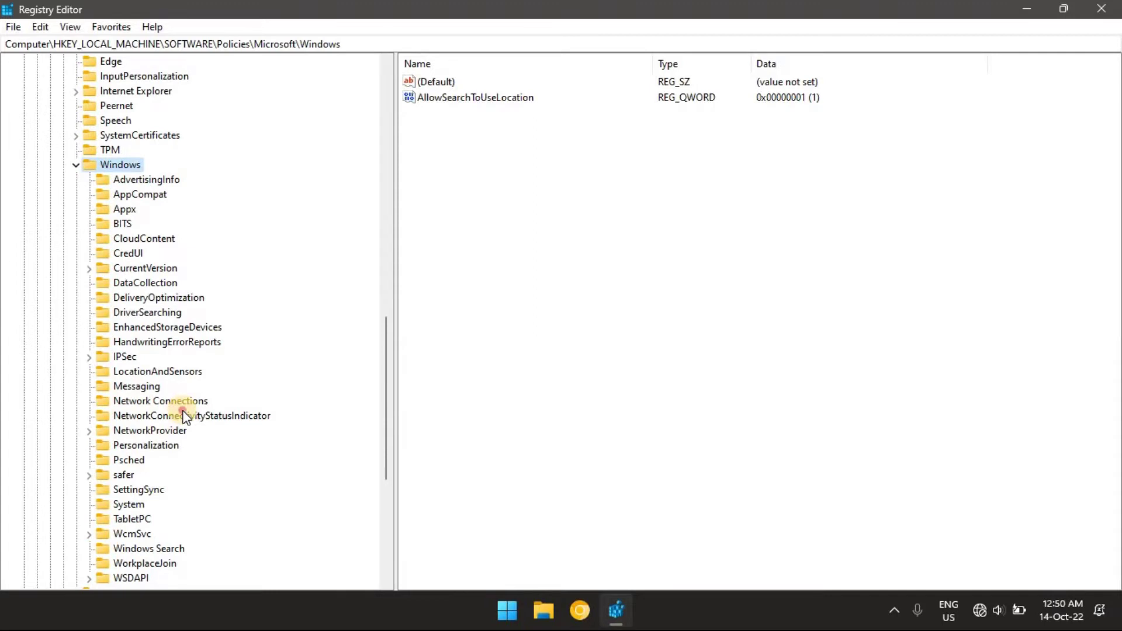
click(184, 415)
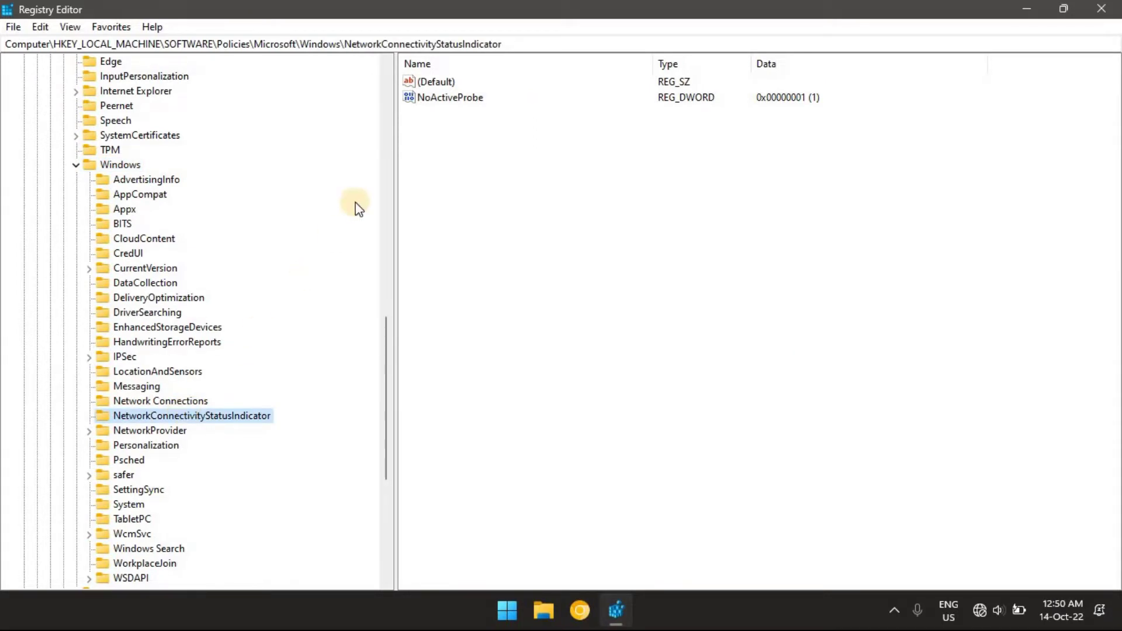
double_click(433, 98)
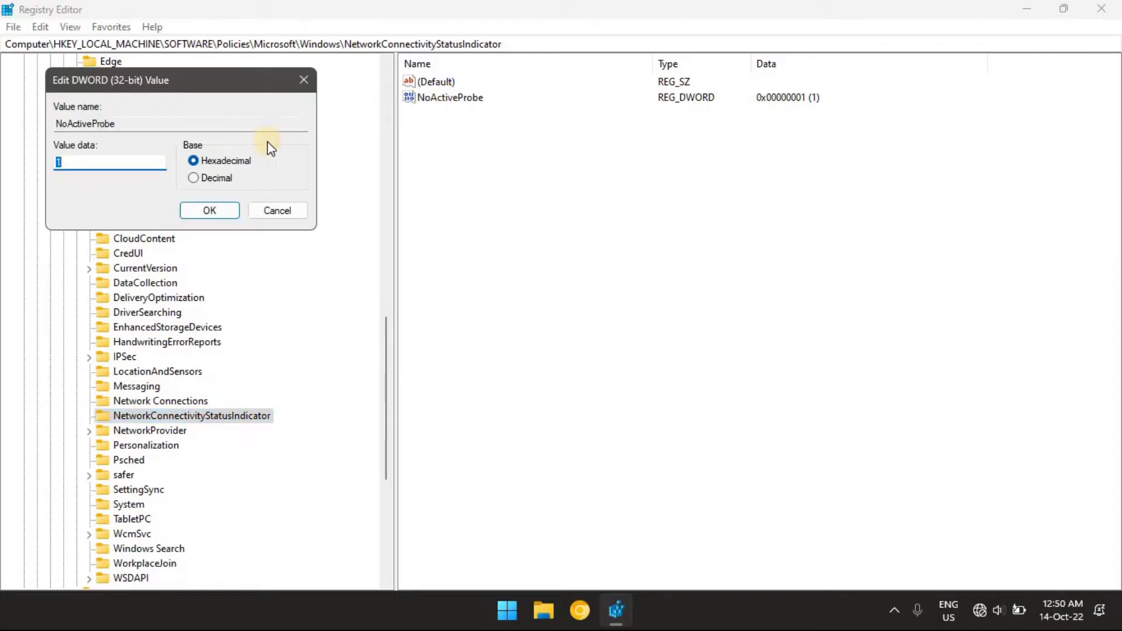
click(209, 211)
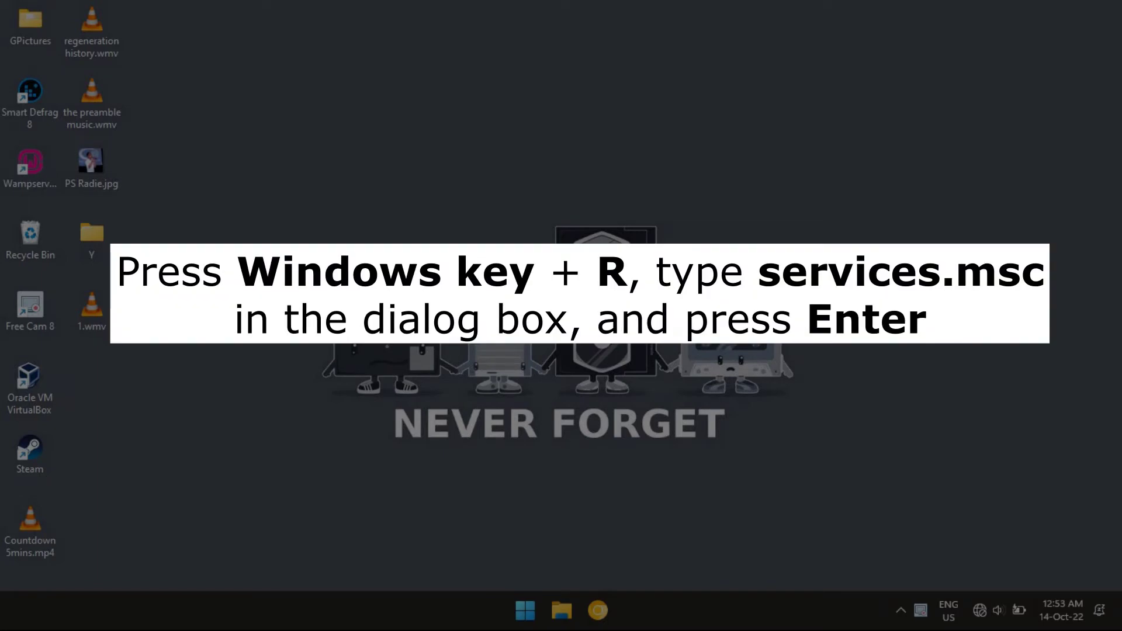
- Switch to the Windows Services console by running services.msc and maximize its window
key(super+r)
text(ser)
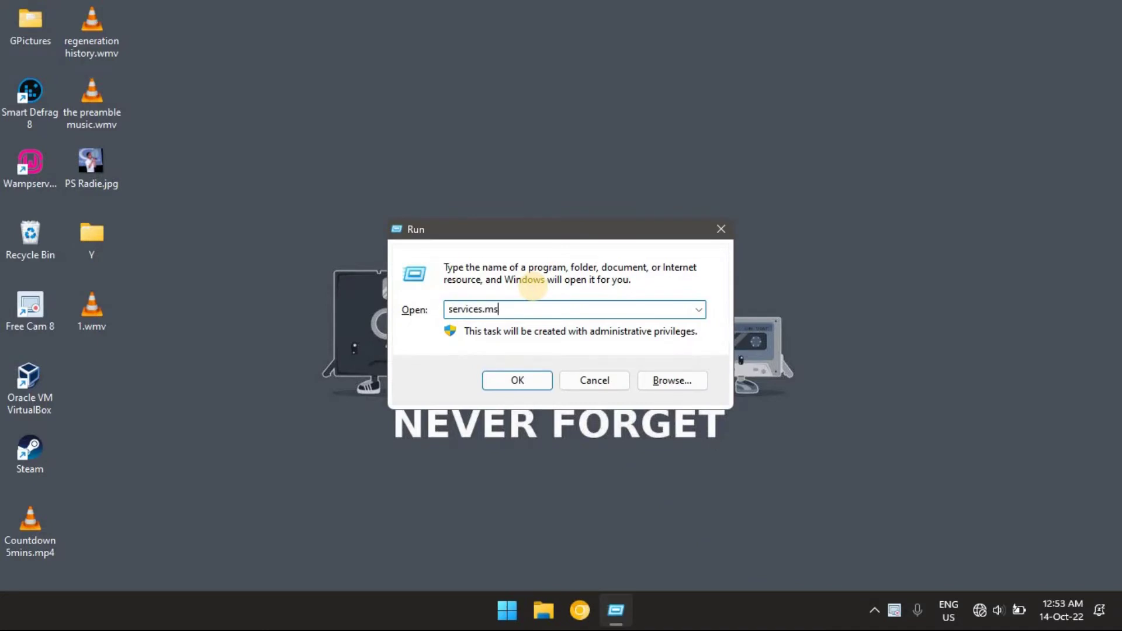
key(Return)
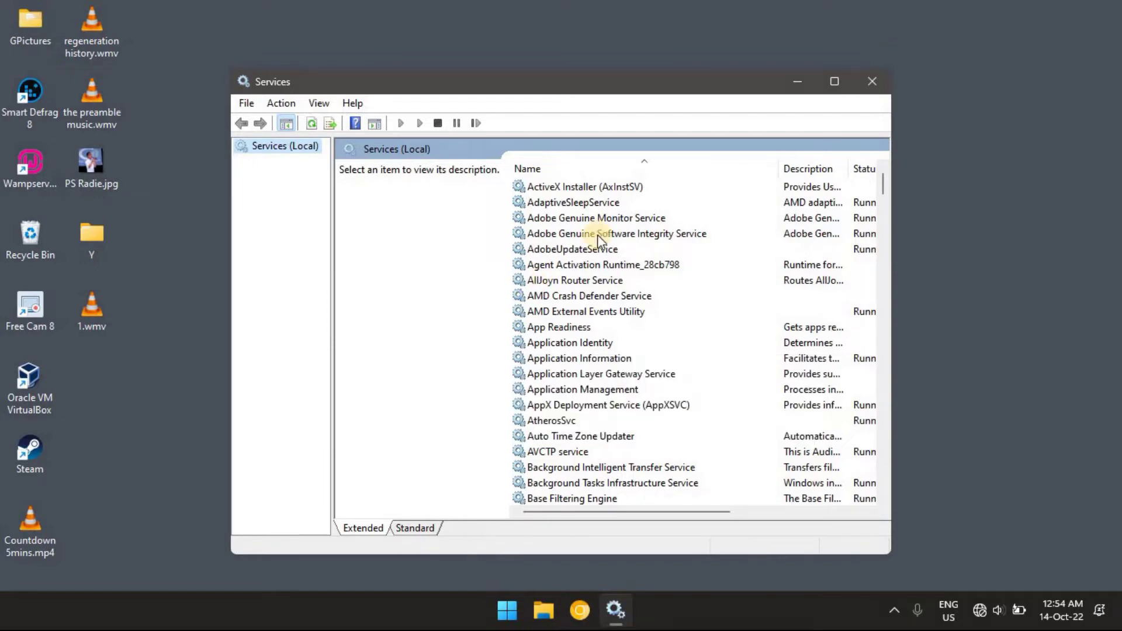
click(833, 79)
- Set the startup type of Network List Service to Manual, apply it, and restart the service
drag(1114, 117, 1116, 296)
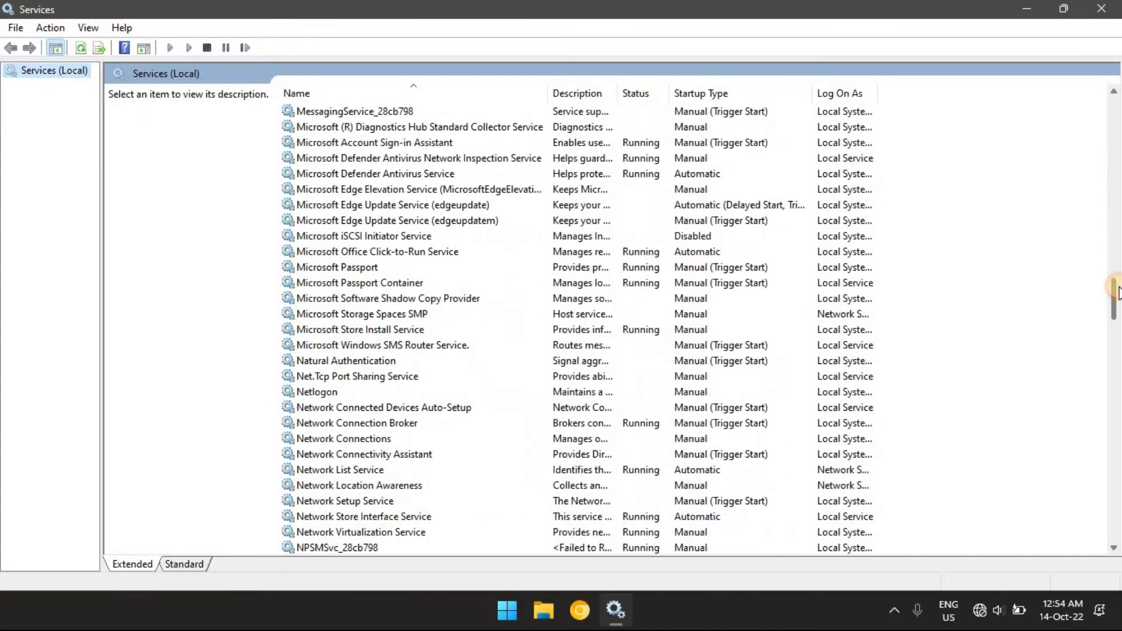
double_click(378, 470)
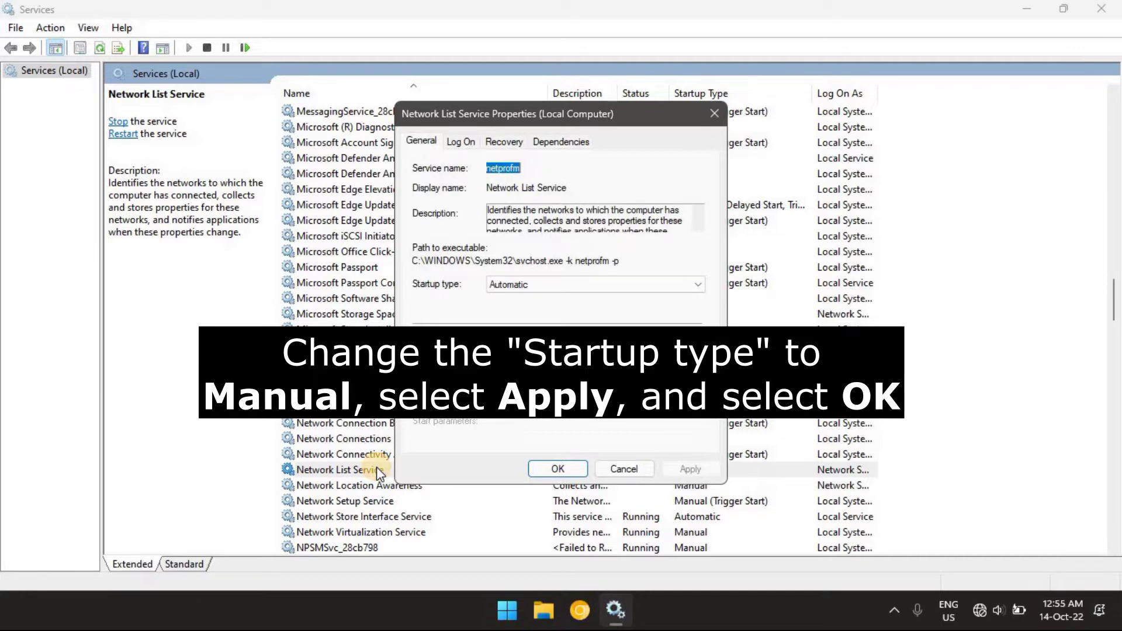
click(536, 285)
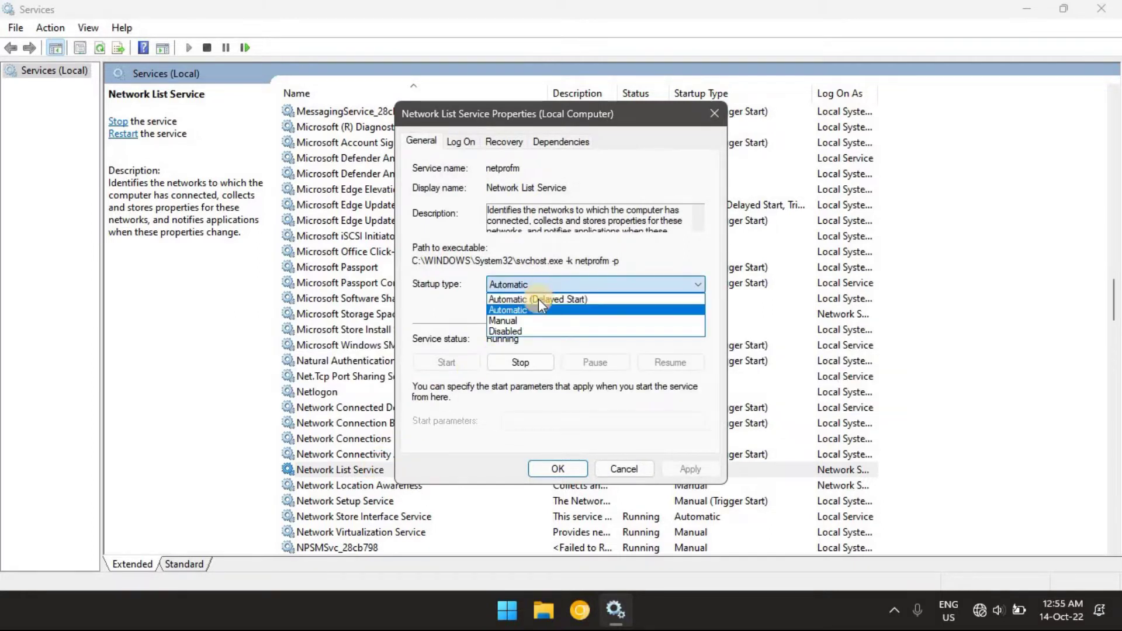
click(529, 319)
click(682, 467)
click(567, 470)
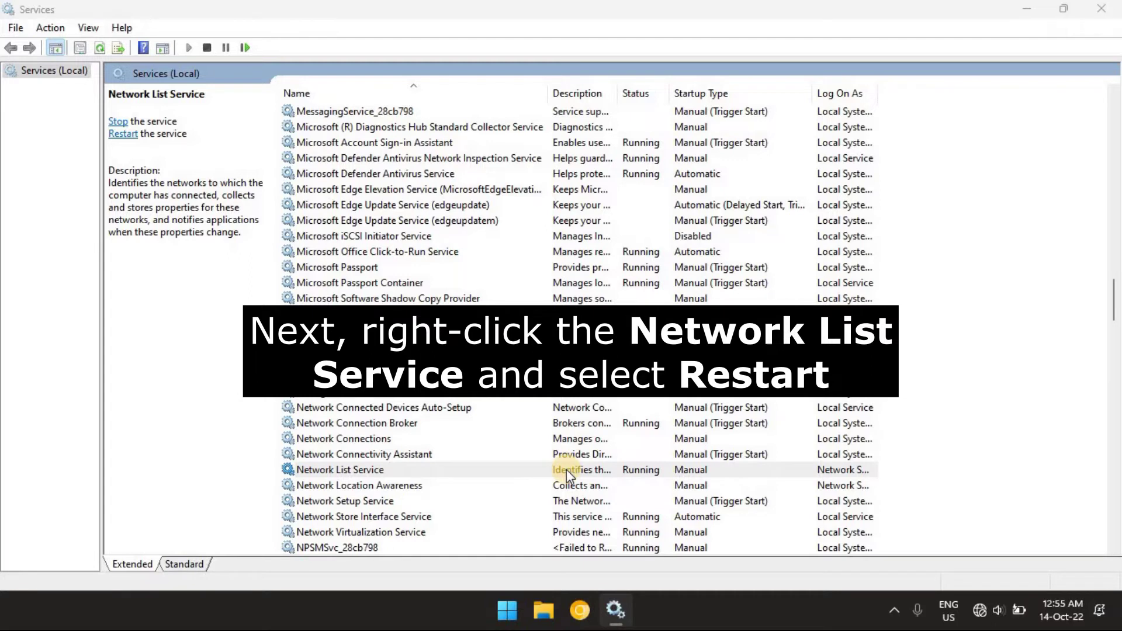
right_click(374, 469)
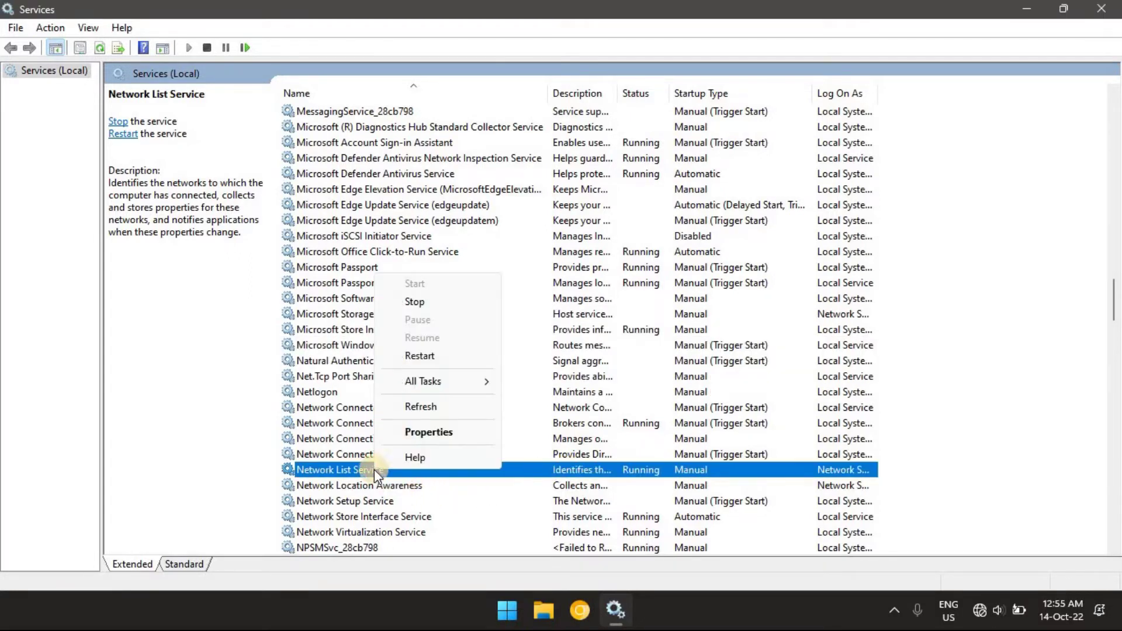
click(431, 356)
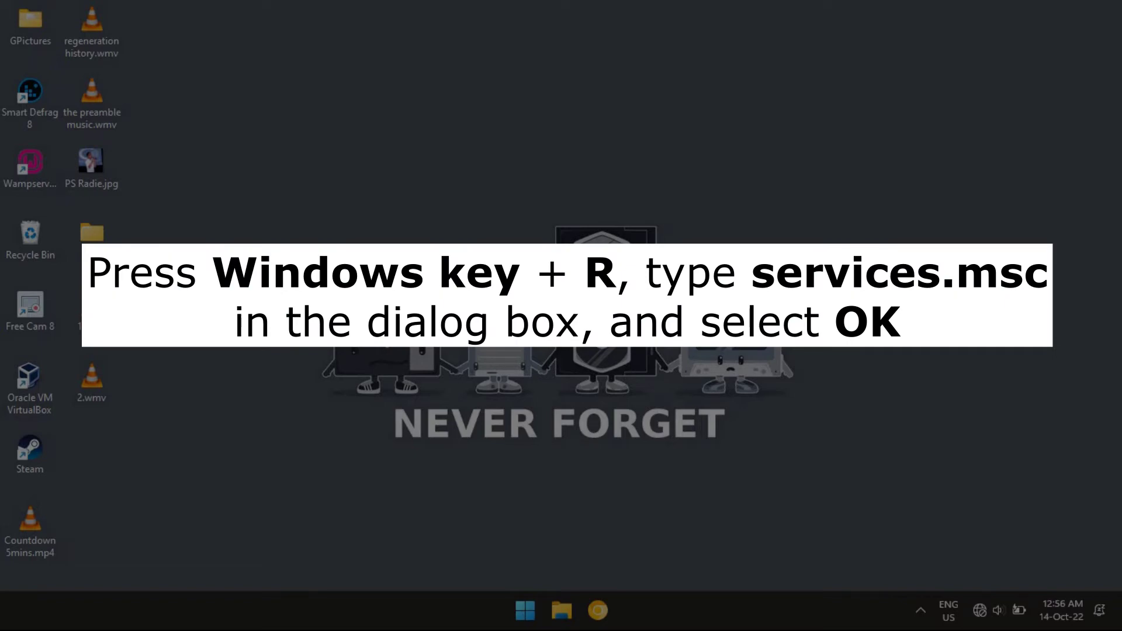
- Reopen the Services console by running services.msc and enlarge it to full screen
key(super+r)
text(ser)
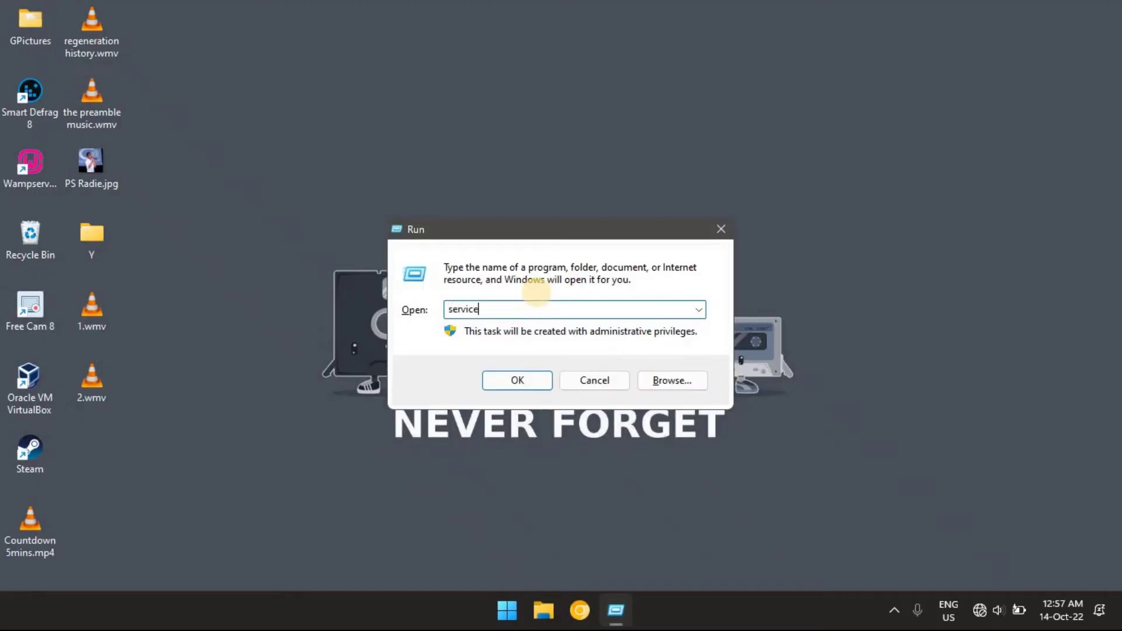
key(Return)
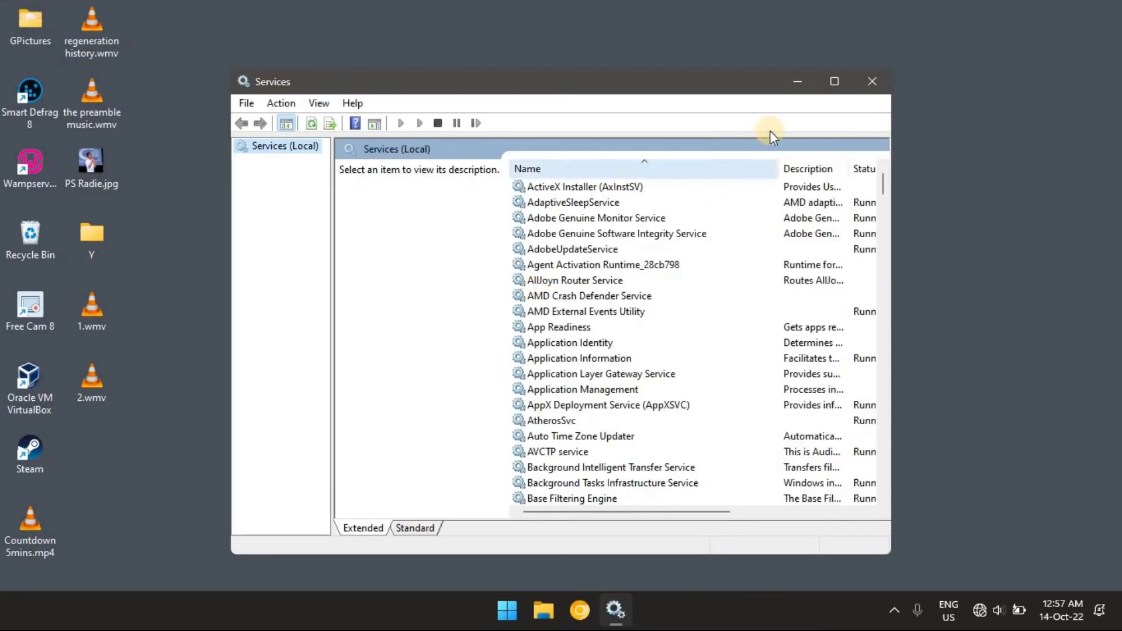
click(831, 79)
- Start the Network Location Awareness service and restart it
drag(1113, 105, 1095, 318)
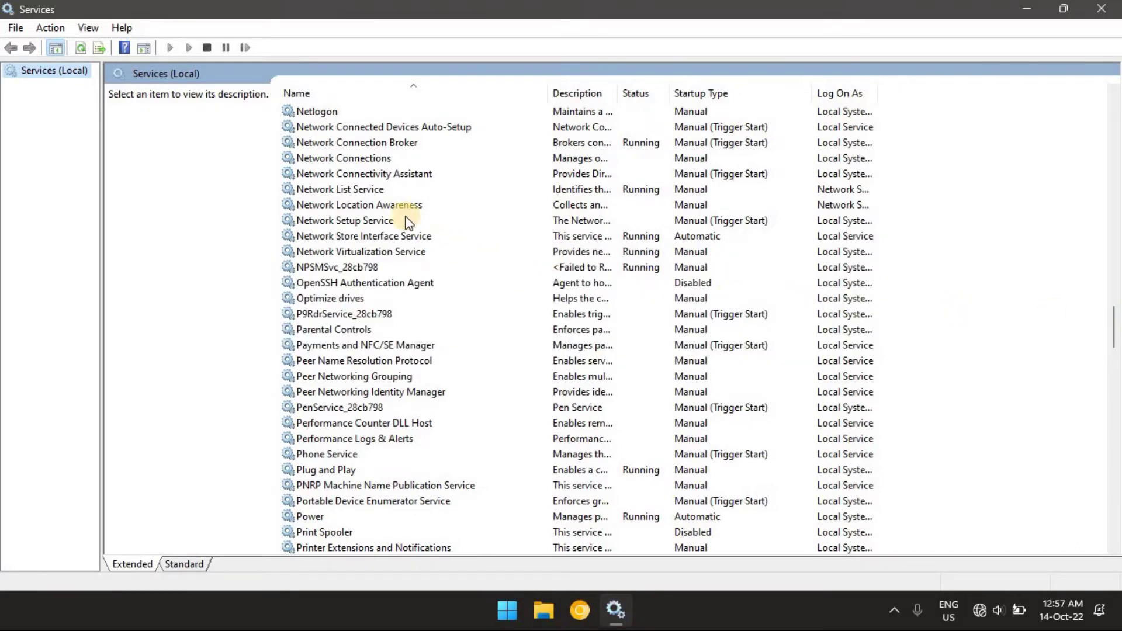
click(400, 209)
right_click(425, 213)
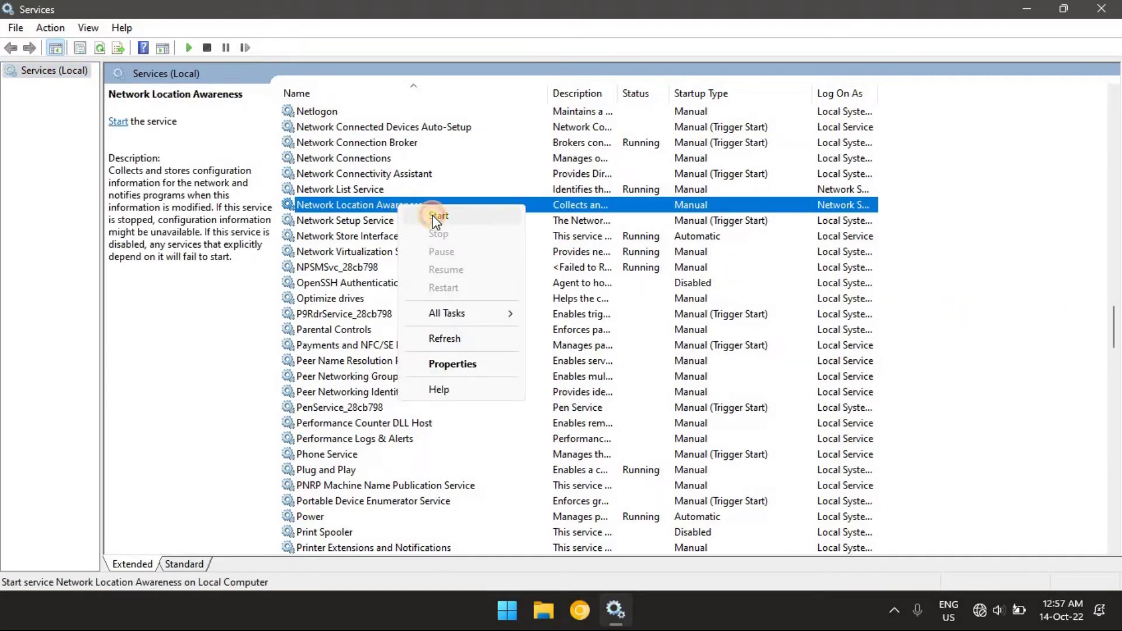
click(432, 216)
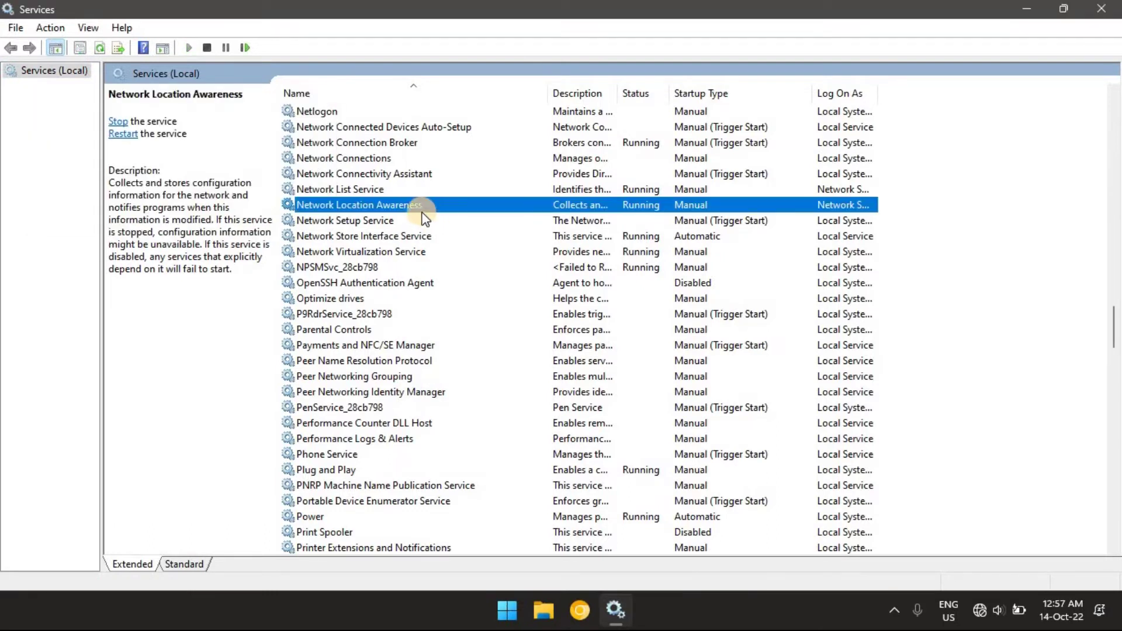
right_click(422, 213)
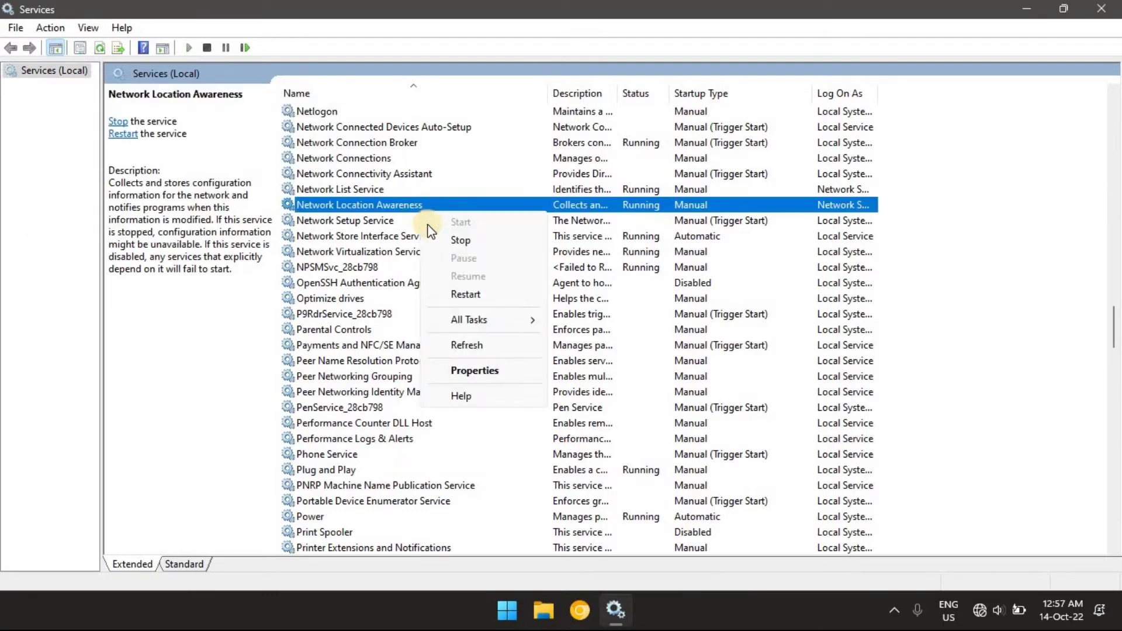
click(468, 295)
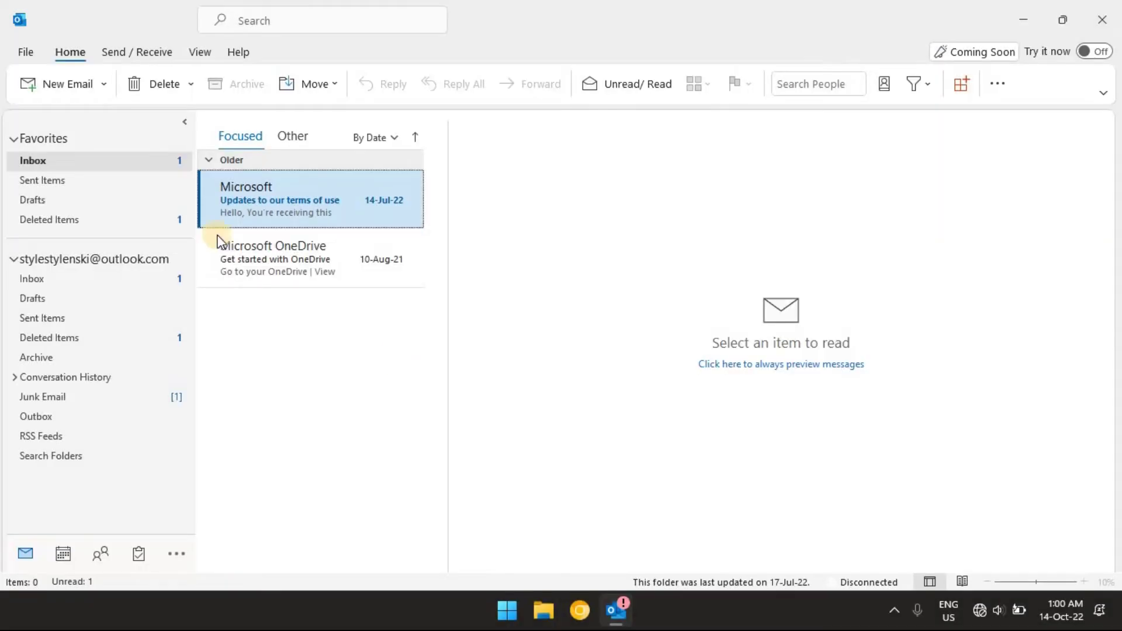
click(22, 48)
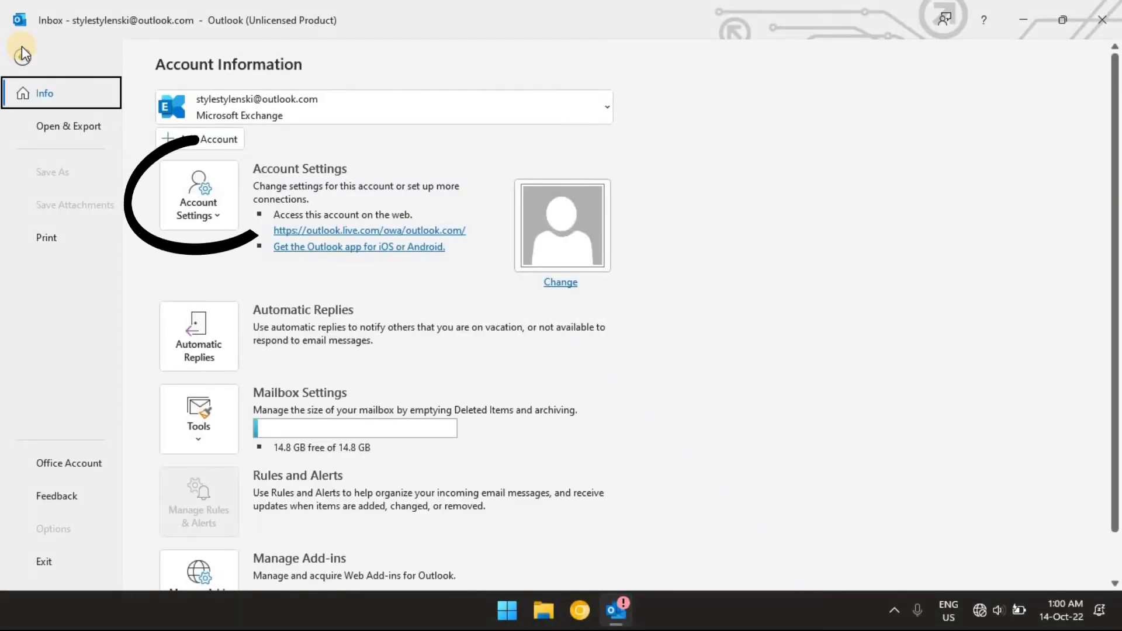
click(209, 202)
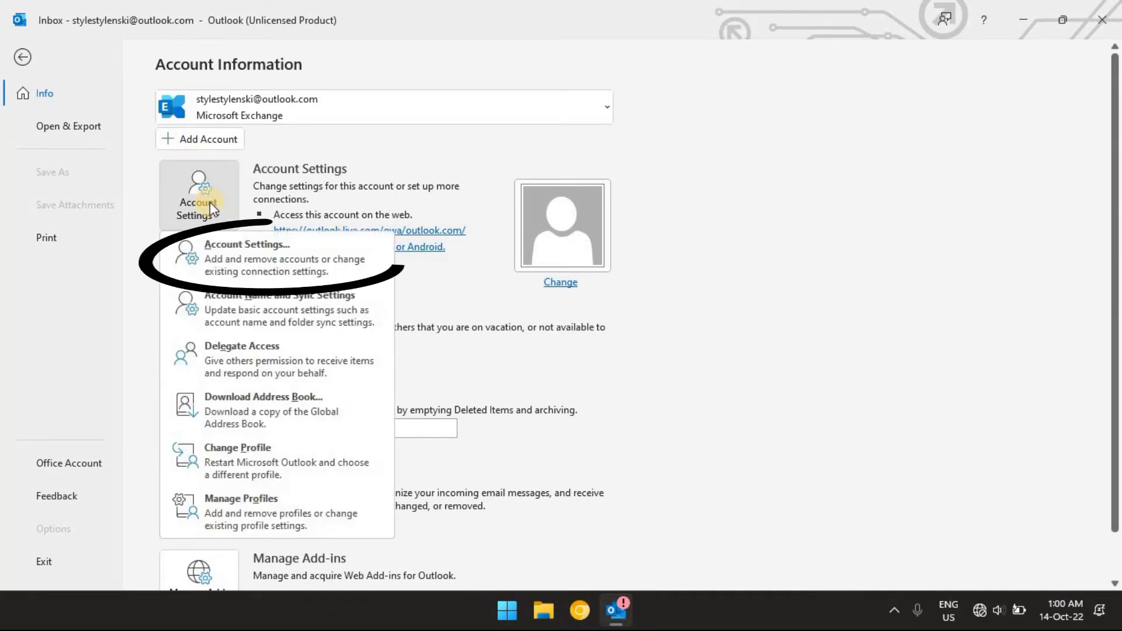
click(220, 252)
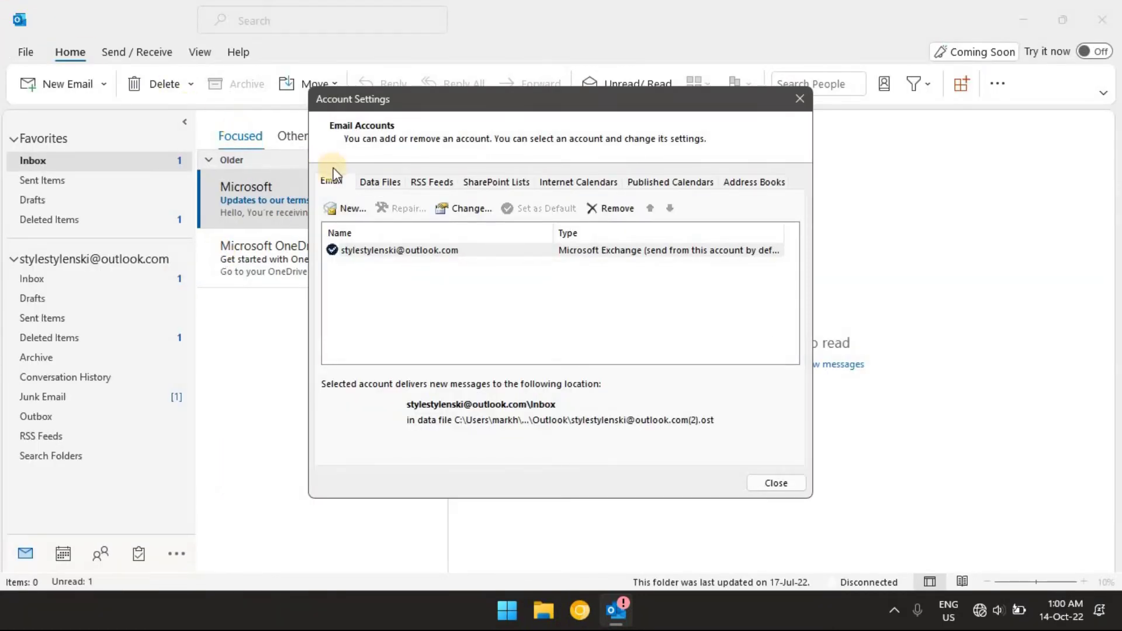
click(378, 183)
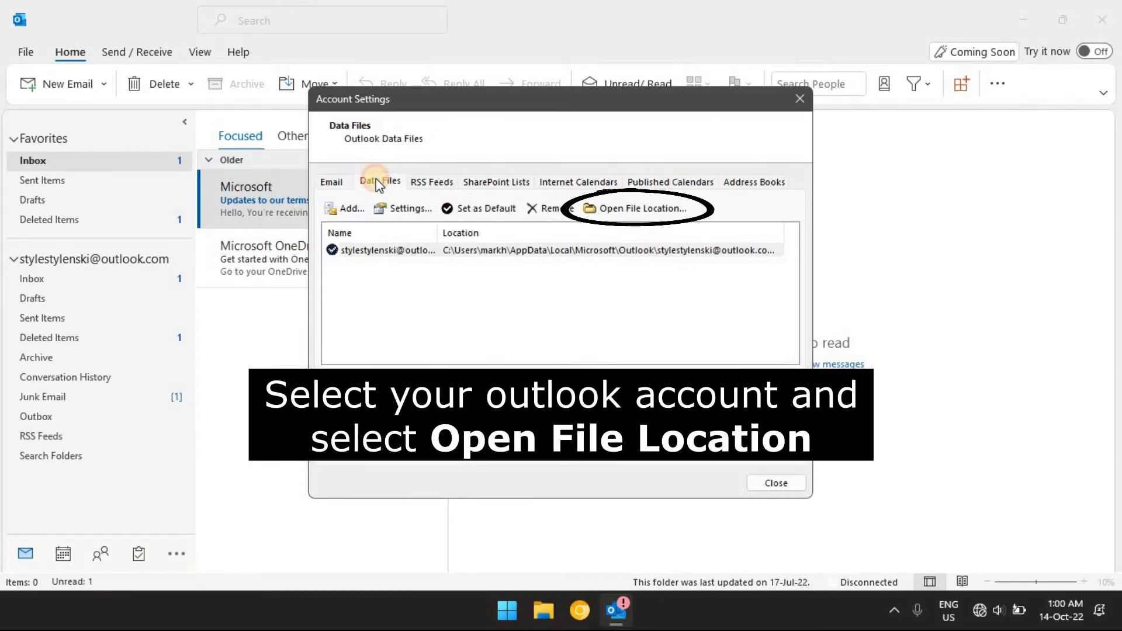
click(385, 248)
click(614, 210)
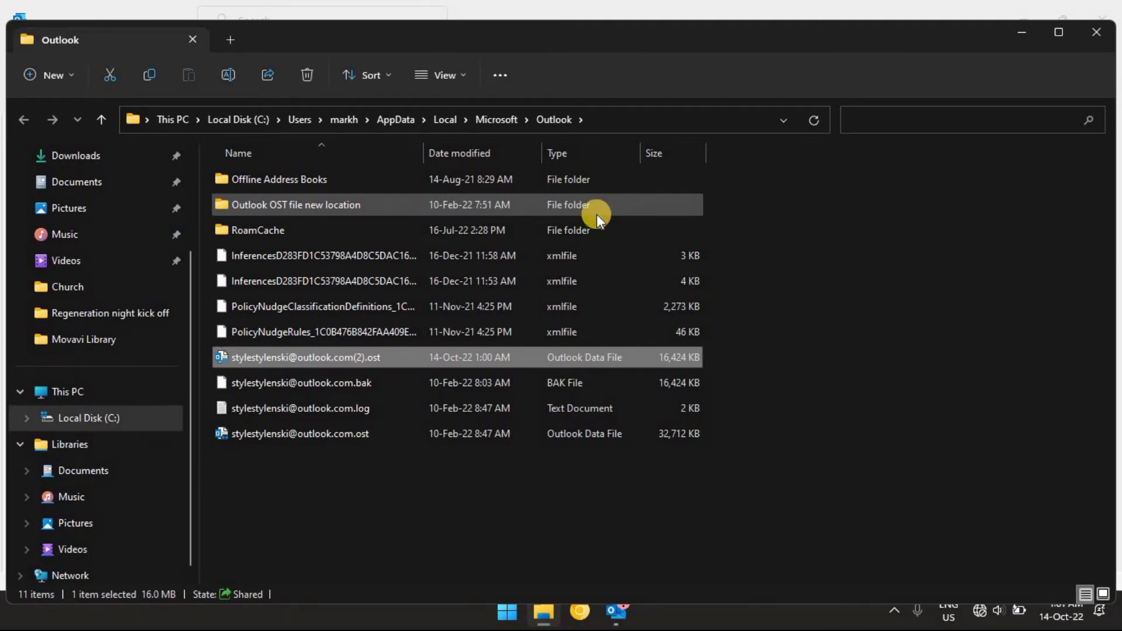
- Cut both .ost Outlook data files from the Outlook folder and paste them into the Desktop folder, retrying for the file in use
ctrl+click(352, 434)
right_click(352, 434)
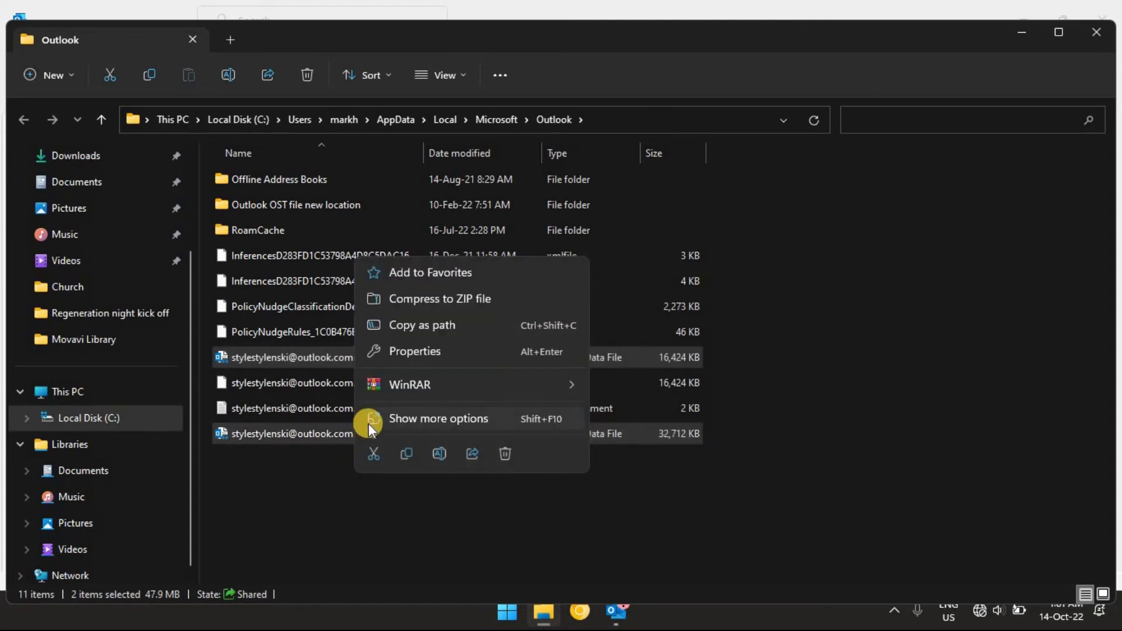
click(382, 452)
scroll(187, 251, up, 5)
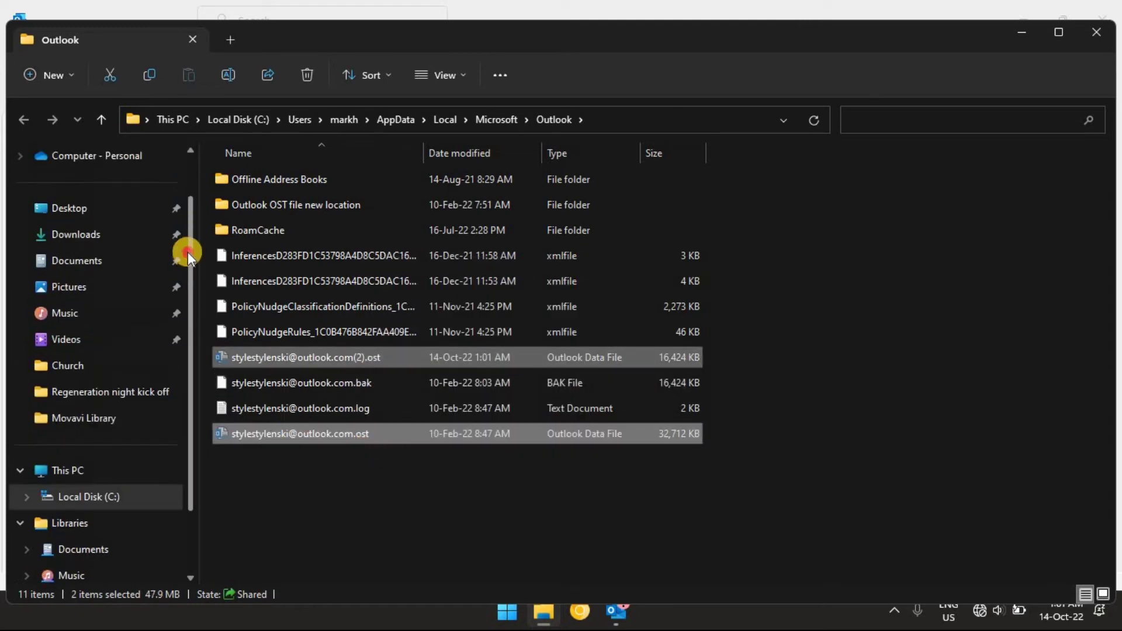
click(96, 262)
right_click(258, 296)
click(282, 316)
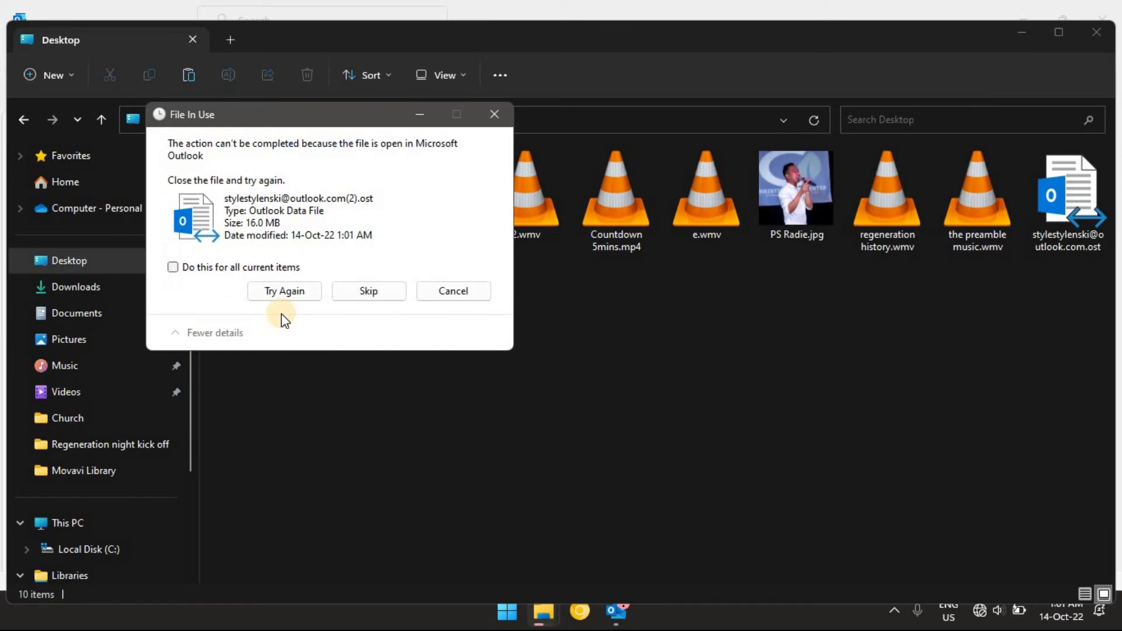
click(286, 293)
click(613, 611)
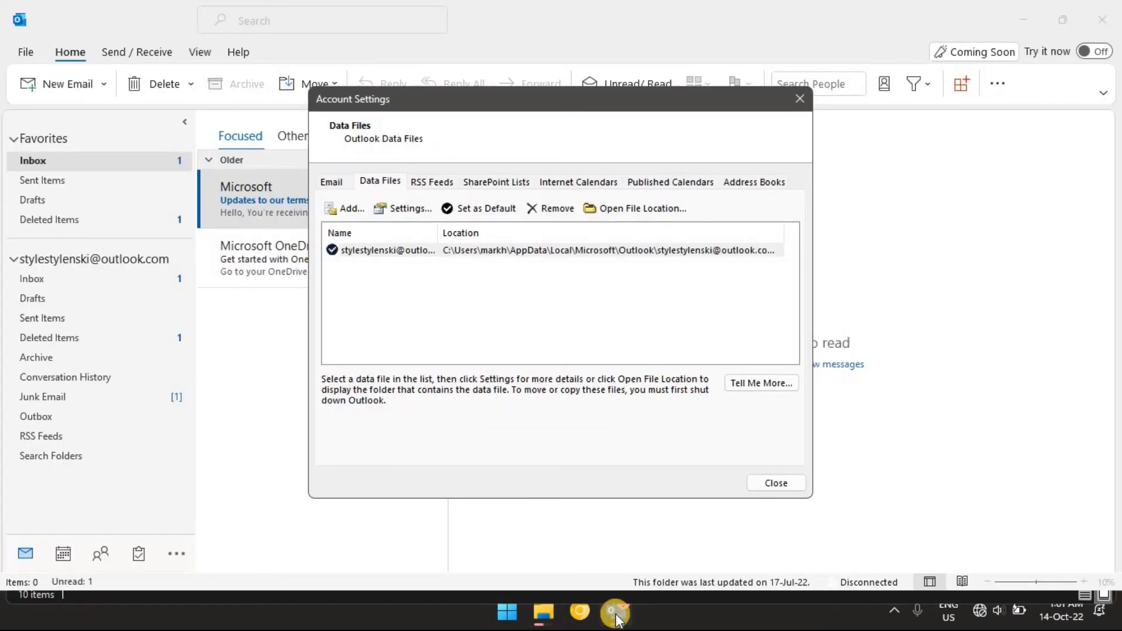
click(800, 99)
click(1111, 9)
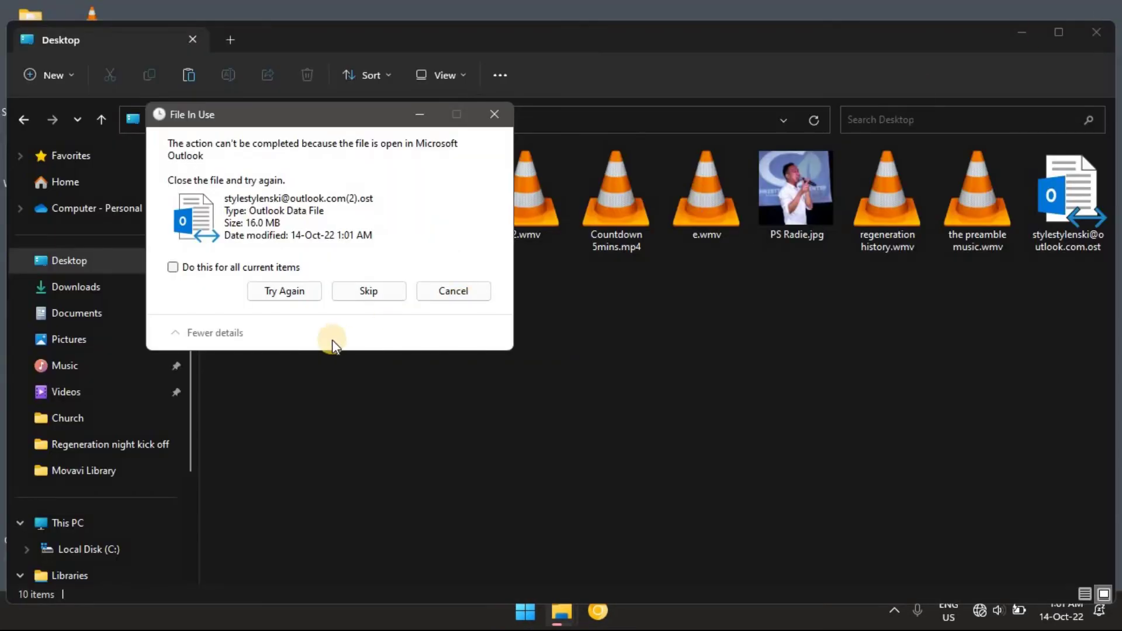
click(291, 285)
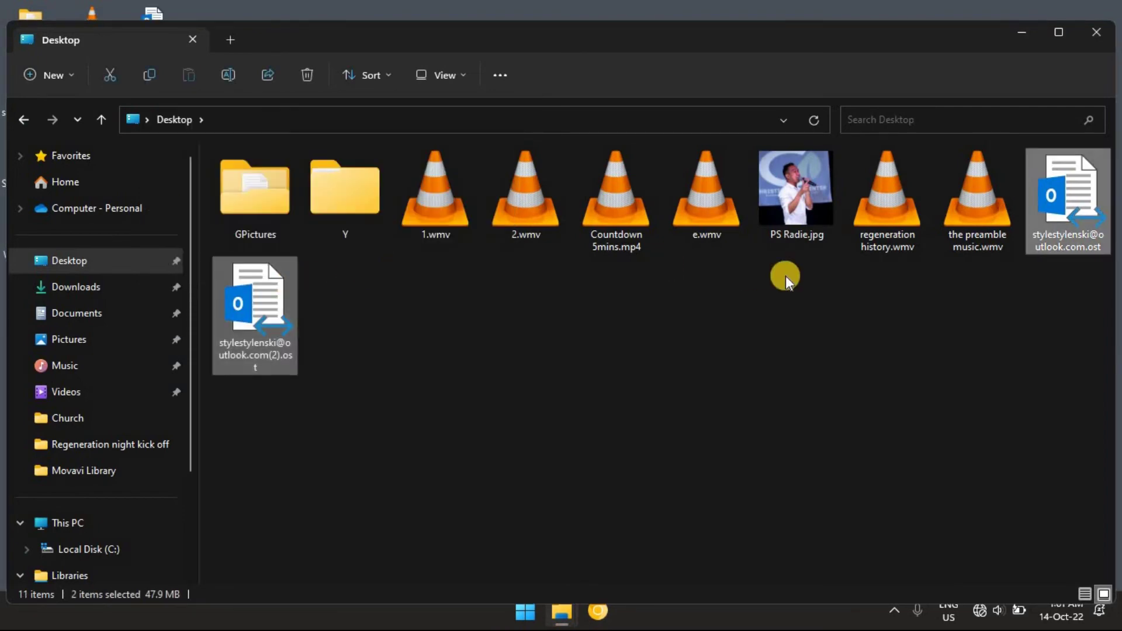
click(28, 117)
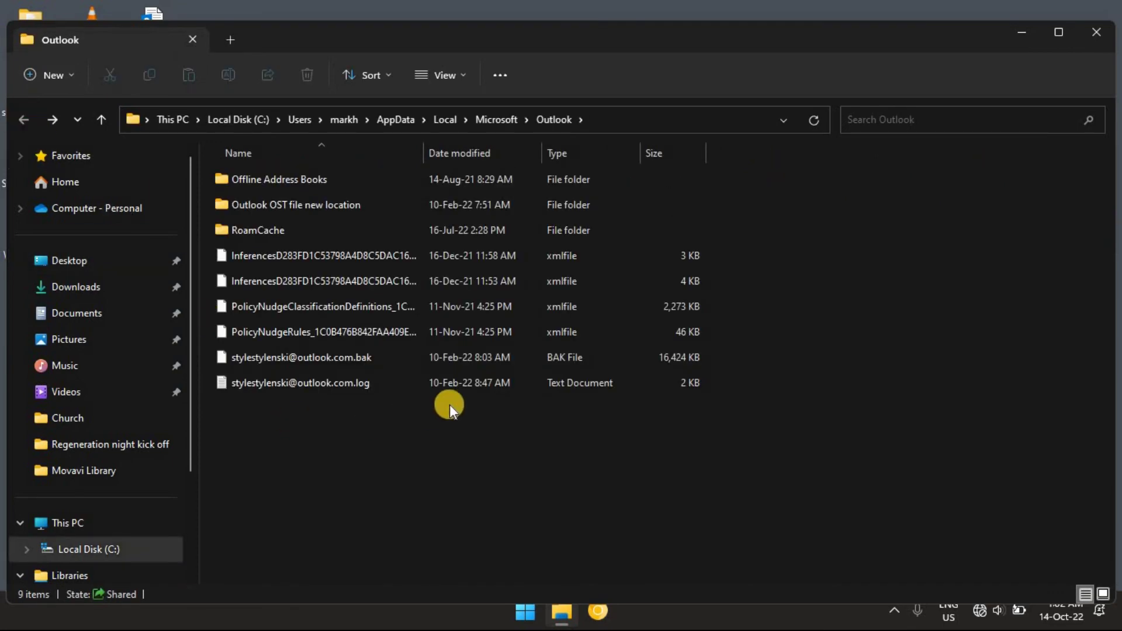